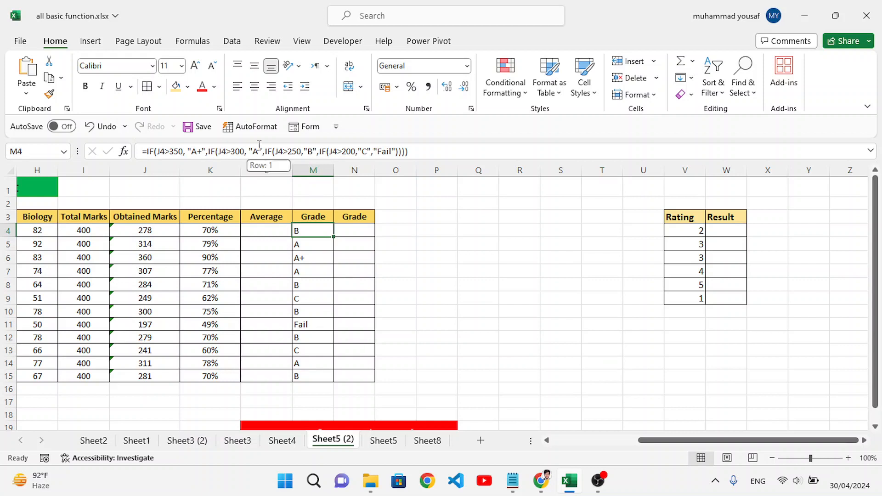
{"action": "left_click", "coordinate": [422, 242]}
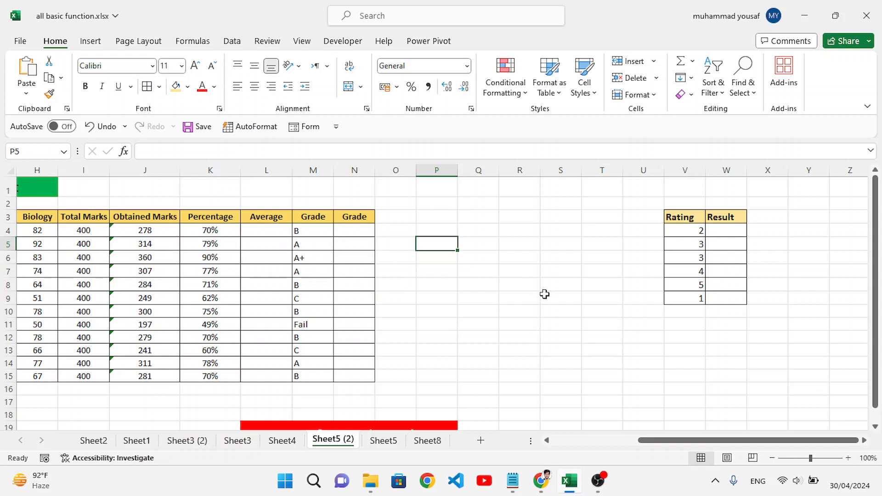
{"action": "left_click", "coordinate": [743, 258]}
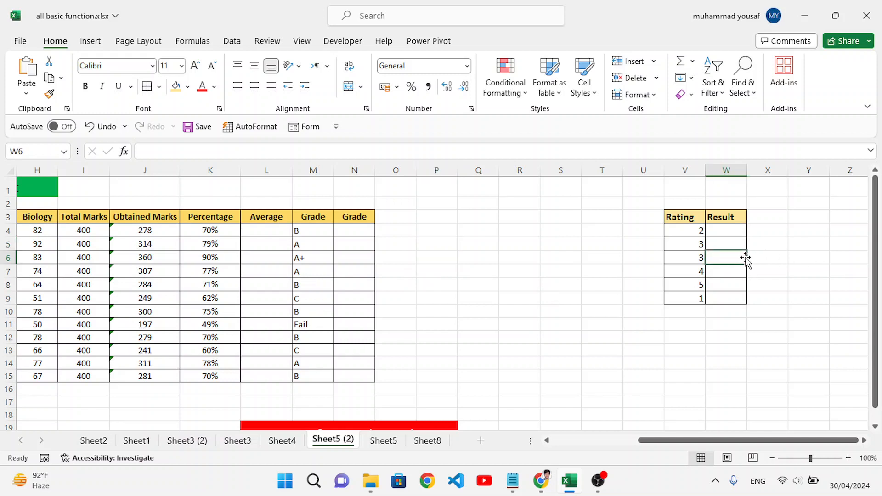
{"action": "left_click", "coordinate": [349, 267]}
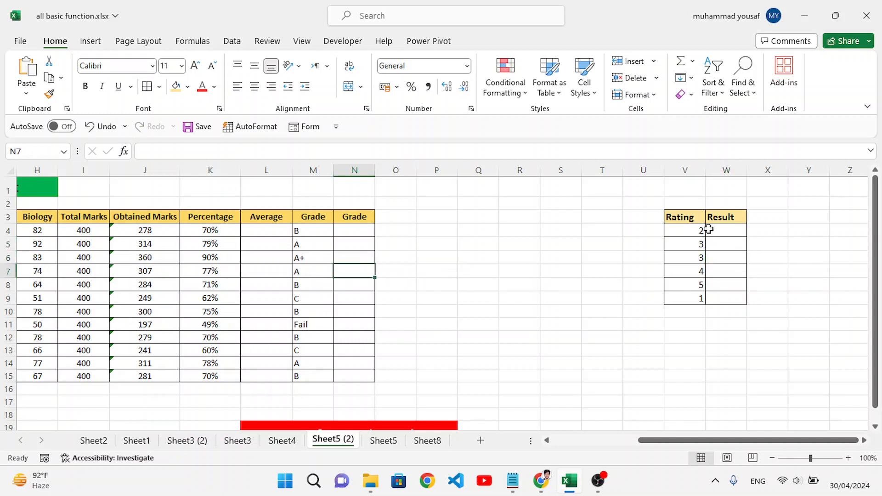
{"action": "left_click", "coordinate": [724, 234]}
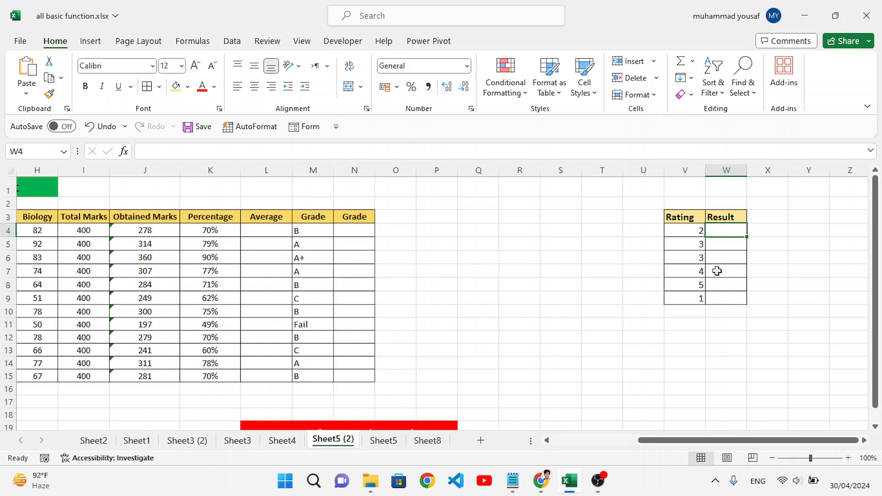
{"action": "left_click_drag", "start_coordinate": [685, 231], "coordinate": [699, 291]}
{"action": "left_click", "coordinate": [740, 282]}
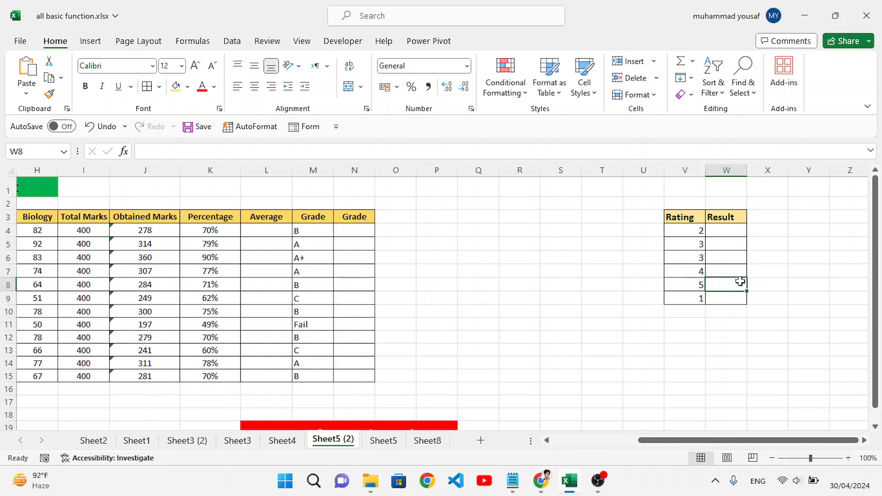
{"action": "left_click_drag", "start_coordinate": [726, 233], "coordinate": [726, 299]}
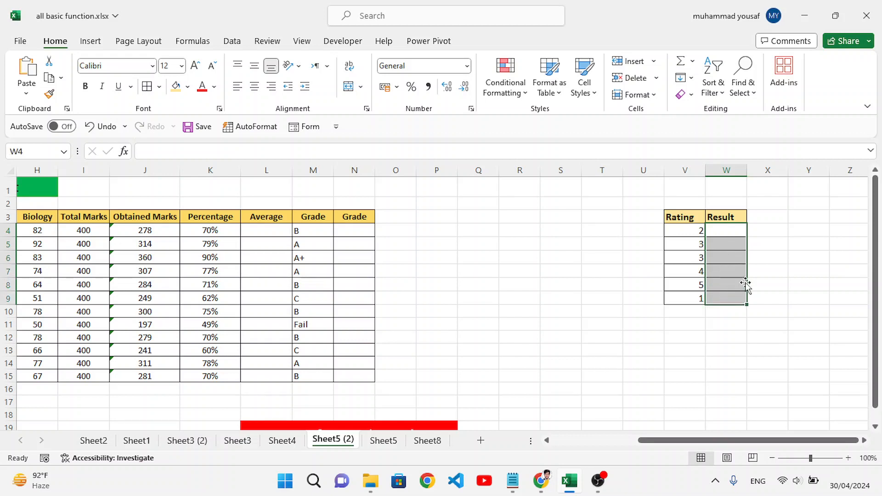
{"action": "left_click", "coordinate": [769, 276]}
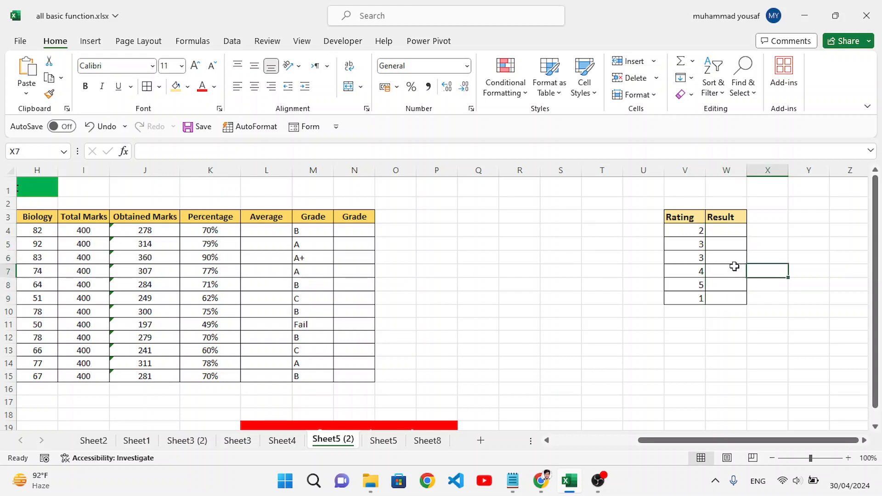
{"action": "left_click", "coordinate": [765, 246]}
Start a SWITCH formula in cell W4 of the Result column with rating cell V4 as the expression.
{"action": "left_click", "coordinate": [729, 230]}
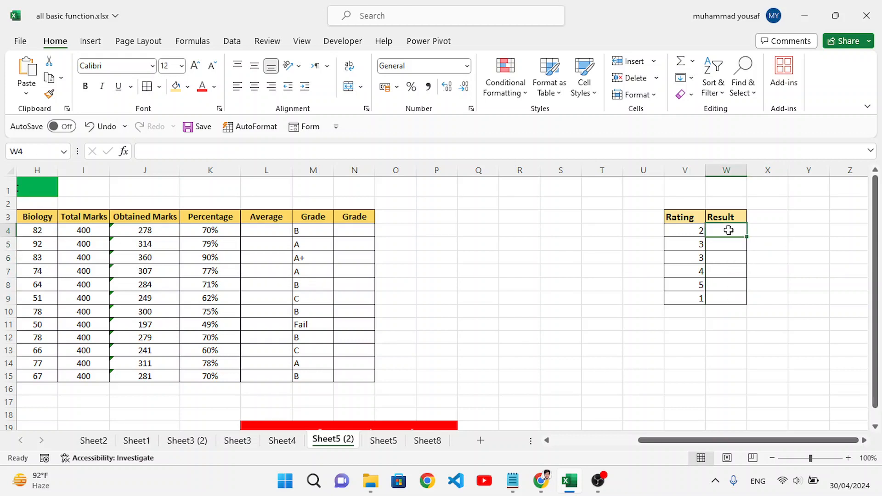
{"action": "type", "text": "=sw"}
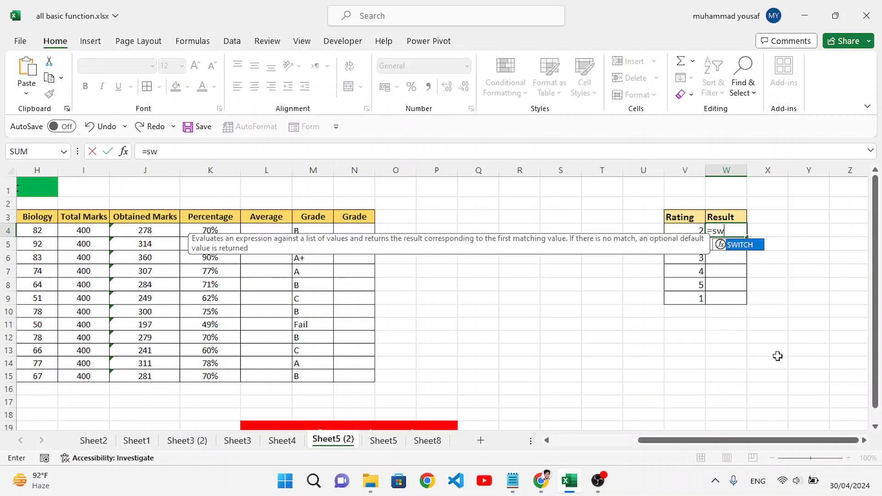
{"action": "key", "text": "Tab"}
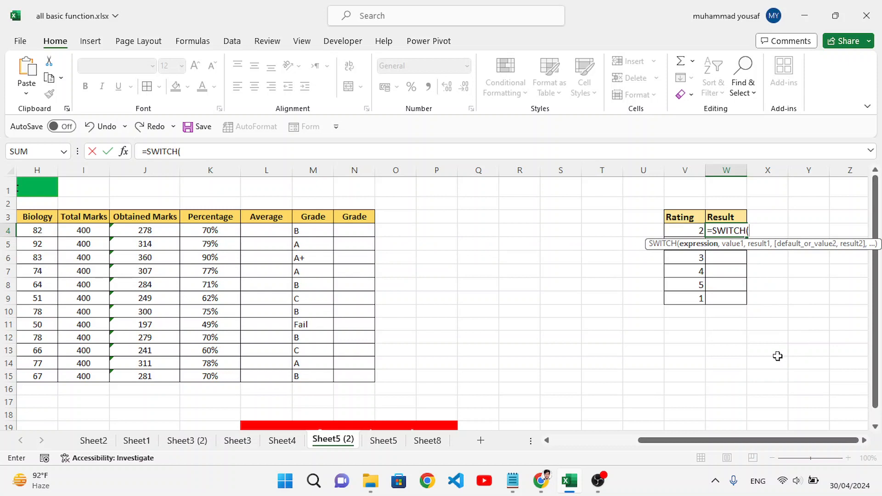
{"action": "left_click", "coordinate": [684, 230]}
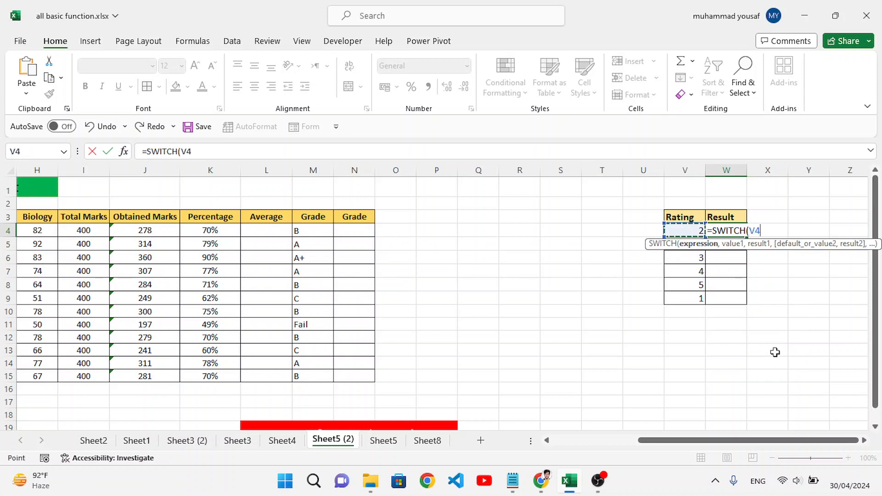
{"action": "type", "text": ","}
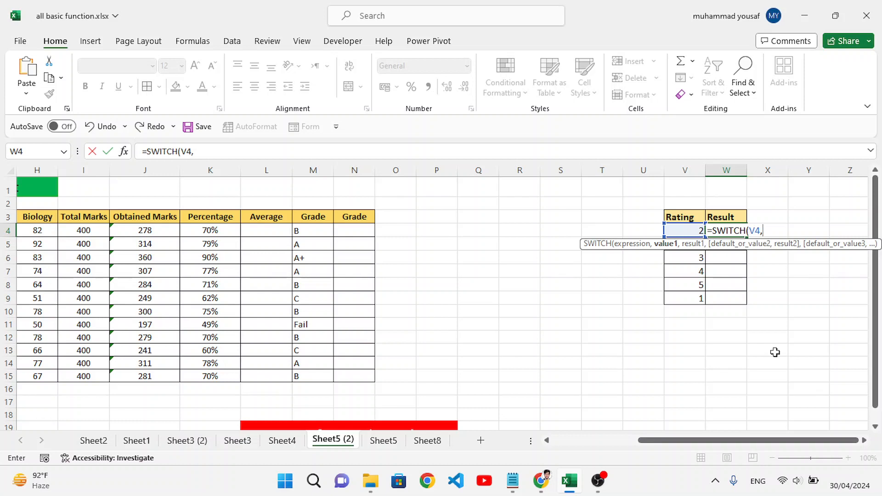
{"action": "type", "text": "1,\""}
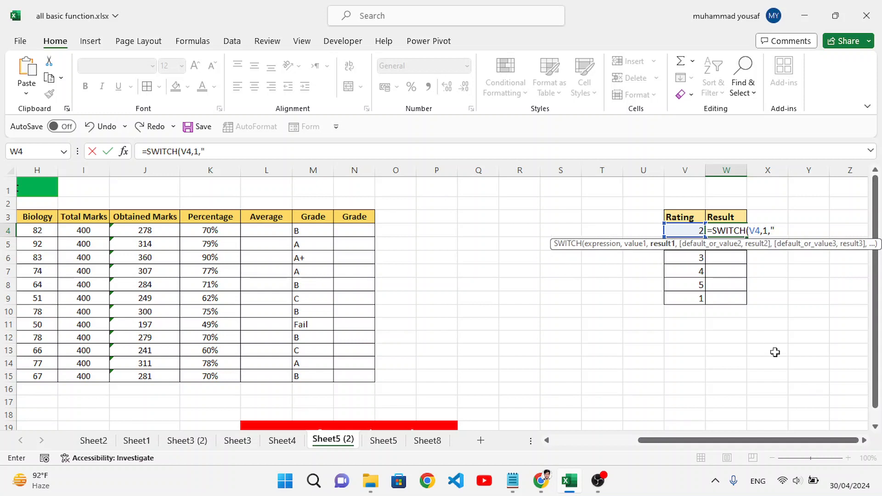
{"action": "type", "text": "?\","}
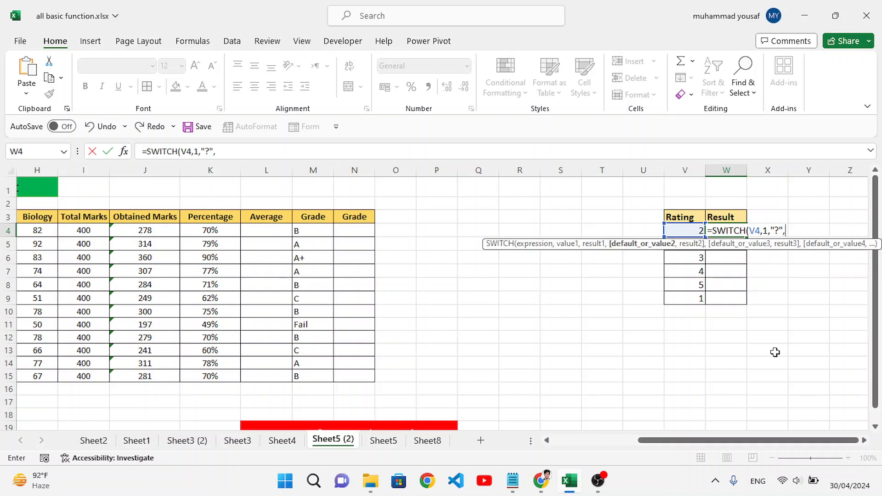
Add the first pair to the SWITCH formula: value 1 returns "?".
{"action": "type", "text": "2,\"p"}
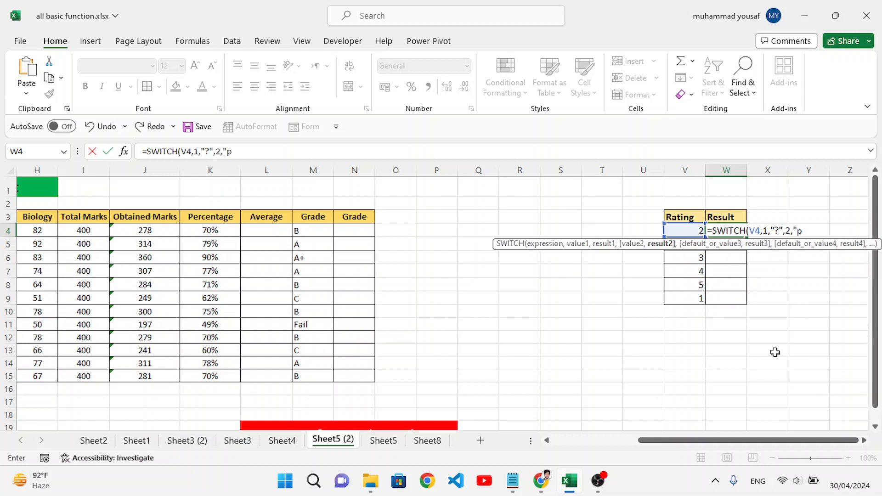
{"action": "type", "text": "oor\",3"}
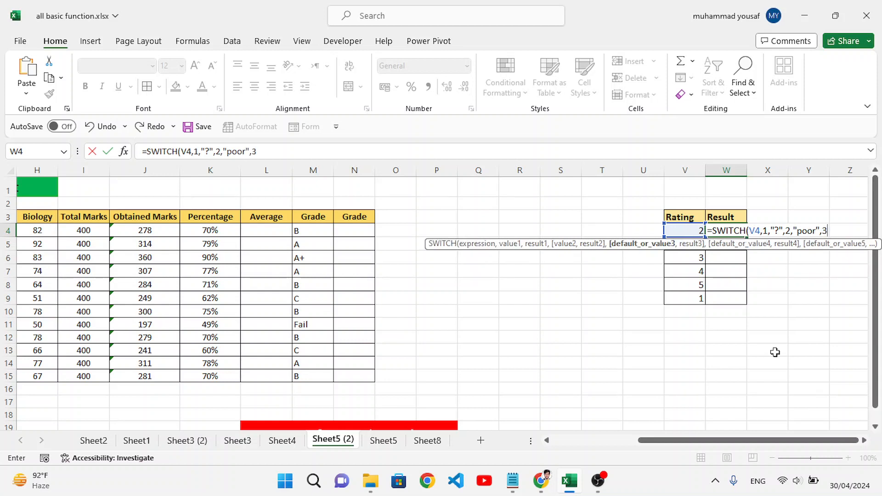
{"action": "type", "text": ",\""}
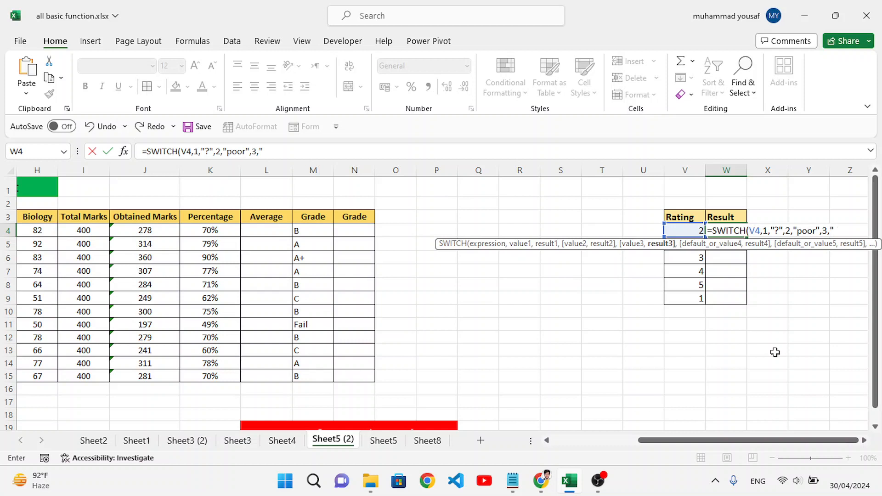
{"action": "type", "text": "good\","}
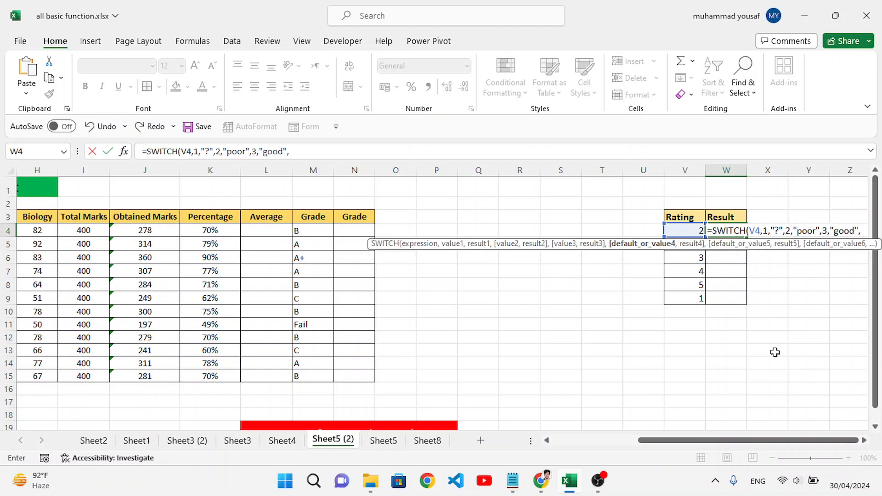
{"action": "type", "text": "4,"}
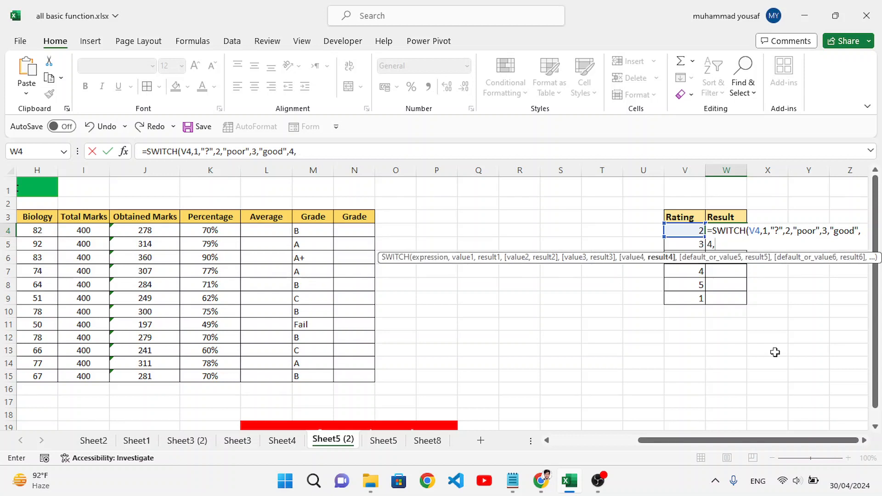
{"action": "type", "text": "\"best\","}
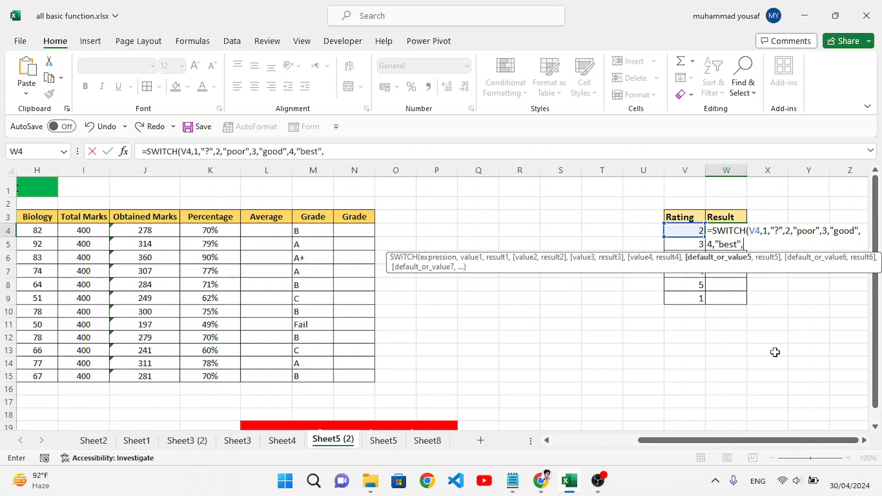
{"action": "type", "text": "5"}
{"action": "type", "text": ",\"bes"}
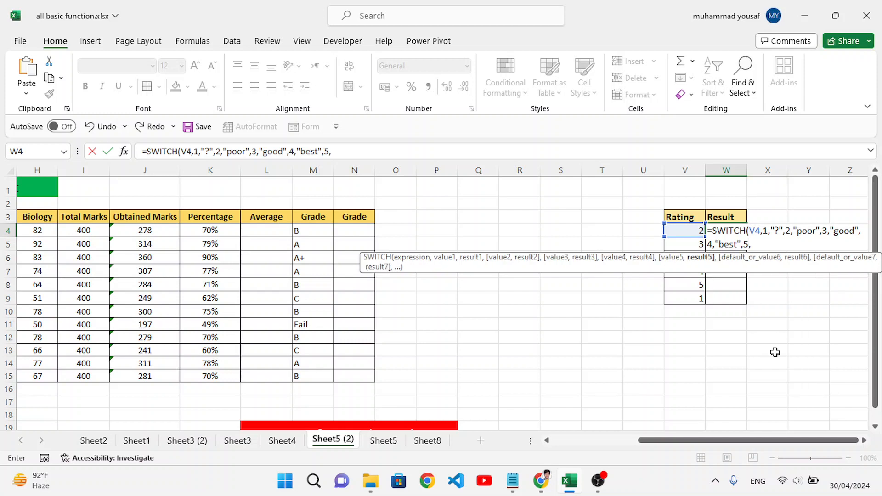
{"action": "type", "text": "t\","}
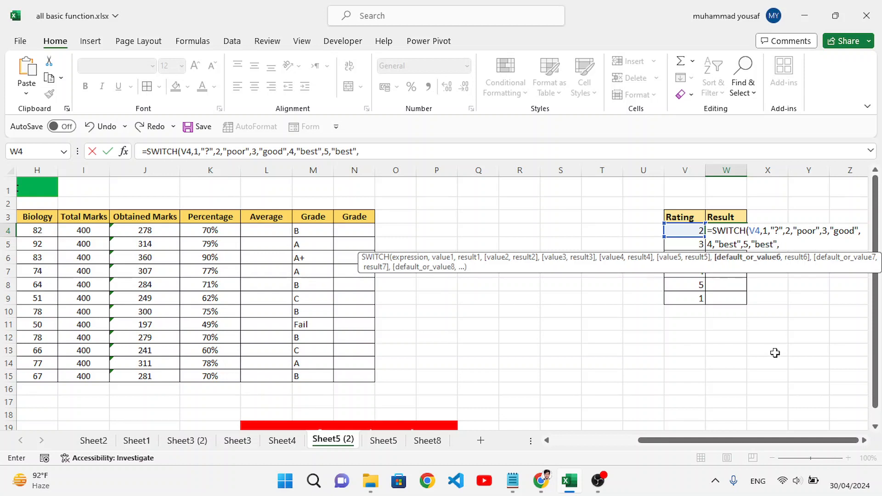
Set the default result to "?", close the SWITCH formula and enter it in W4.
{"action": "type", "text": "\"?\""}
{"action": "type", "text": ")"}
{"action": "key", "text": "Return"}
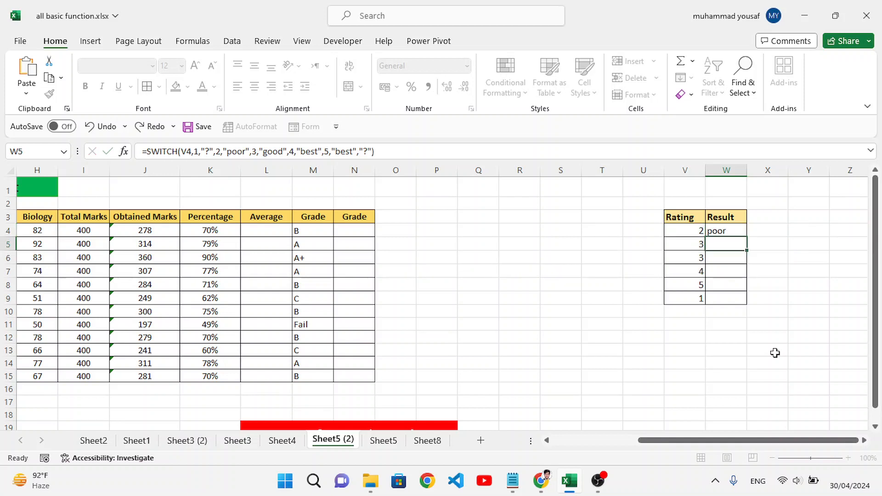
Fill the SWITCH formula from W4 down to W9 for all ratings.
{"action": "left_click", "coordinate": [737, 230]}
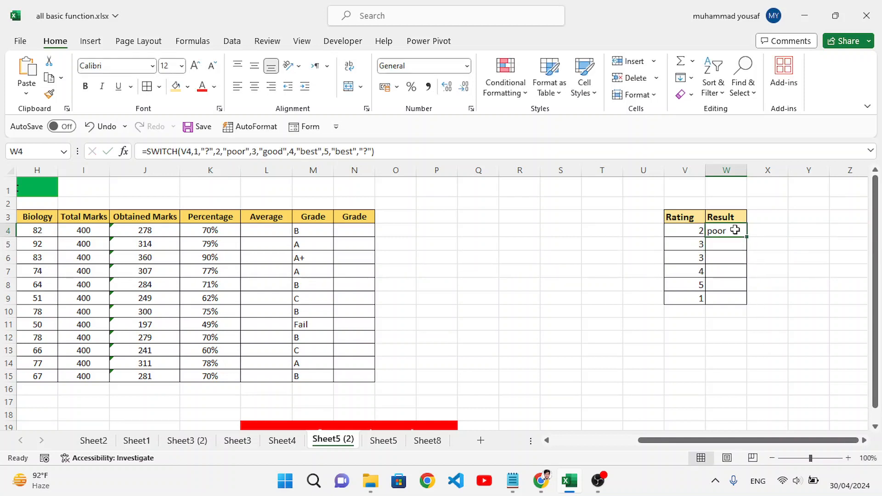
{"action": "left_click_drag", "start_coordinate": [748, 238], "coordinate": [745, 300]}
{"action": "left_click", "coordinate": [727, 246]}
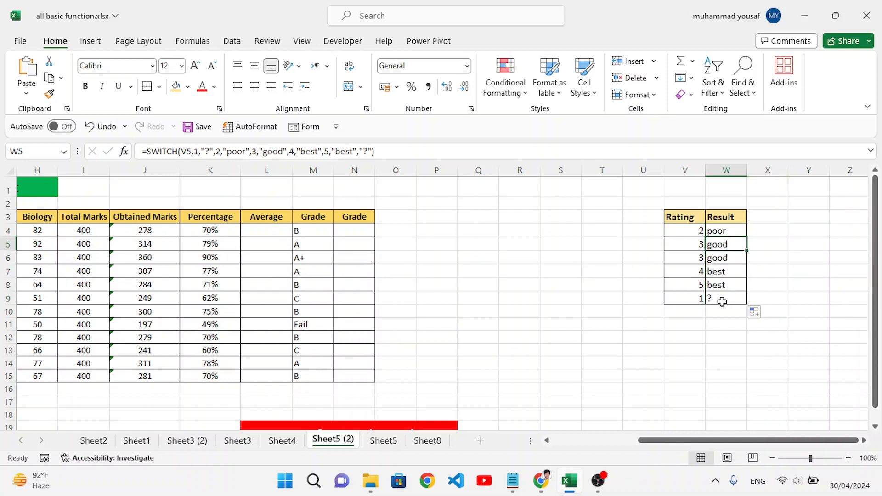
{"action": "left_click", "coordinate": [719, 327]}
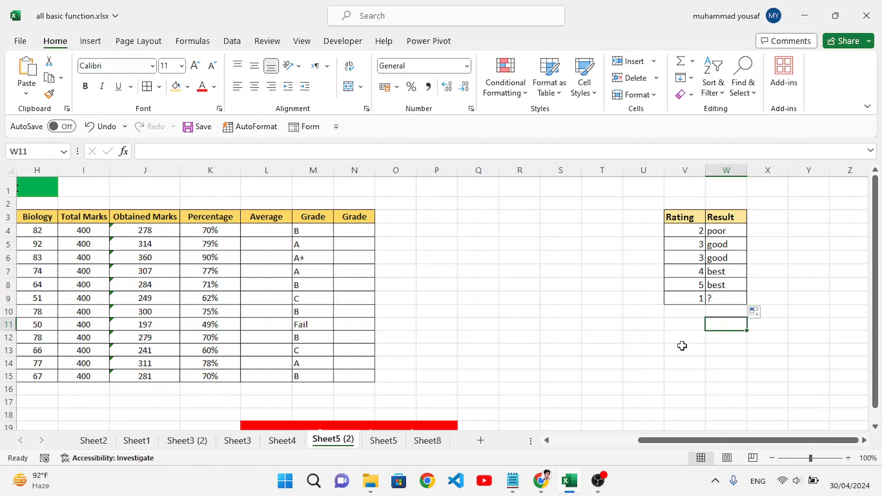
Start a SWITCH formula in cell N4 of the empty Grade column in the marks table.
{"action": "left_click_drag", "start_coordinate": [694, 441], "coordinate": [612, 447]}
{"action": "left_click", "coordinate": [766, 297]}
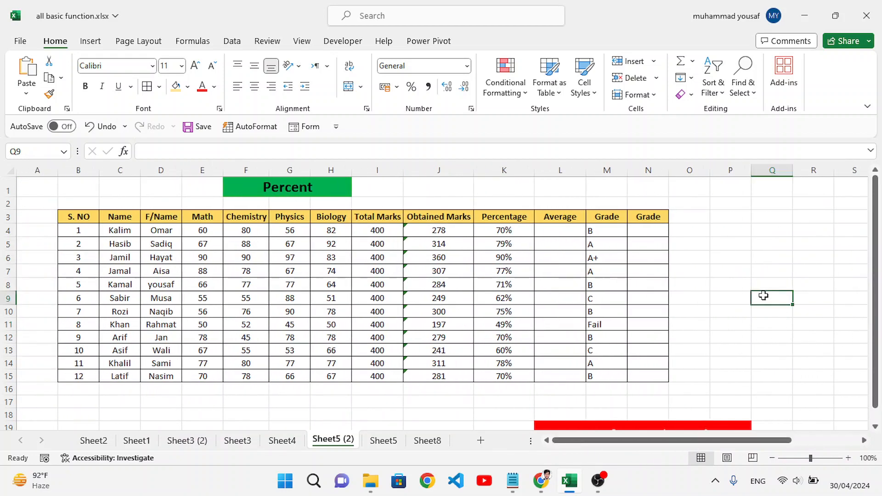
{"action": "left_click", "coordinate": [605, 234]}
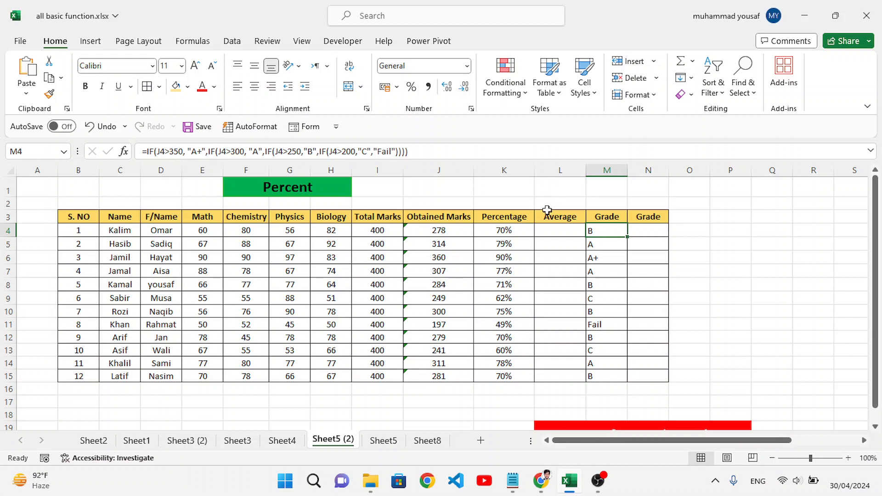
{"action": "left_click", "coordinate": [647, 230]}
{"action": "type", "text": "=ss"}
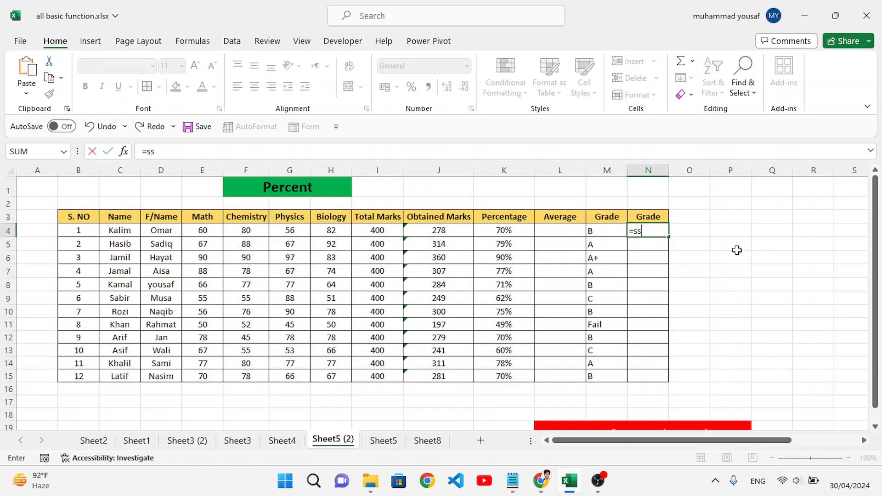
{"action": "key", "text": "BackSpace"}
{"action": "type", "text": "wi"}
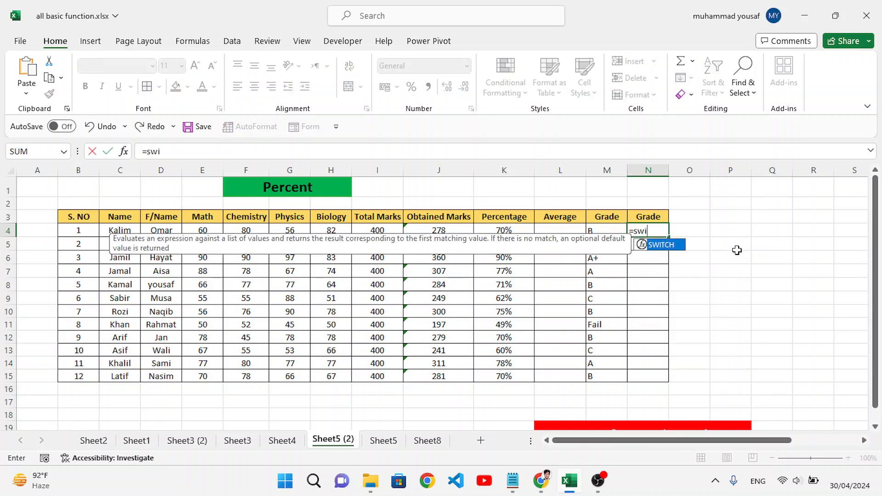
{"action": "key", "text": "Tab"}
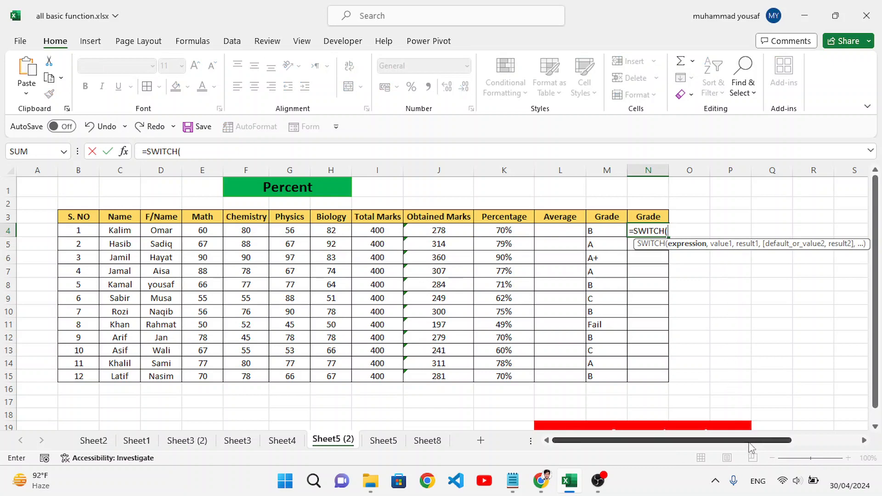
Set the SWITCH expression to TRUE and add the first pair so that J4>350 returns "A".
{"action": "left_click_drag", "start_coordinate": [749, 444], "coordinate": [798, 450]}
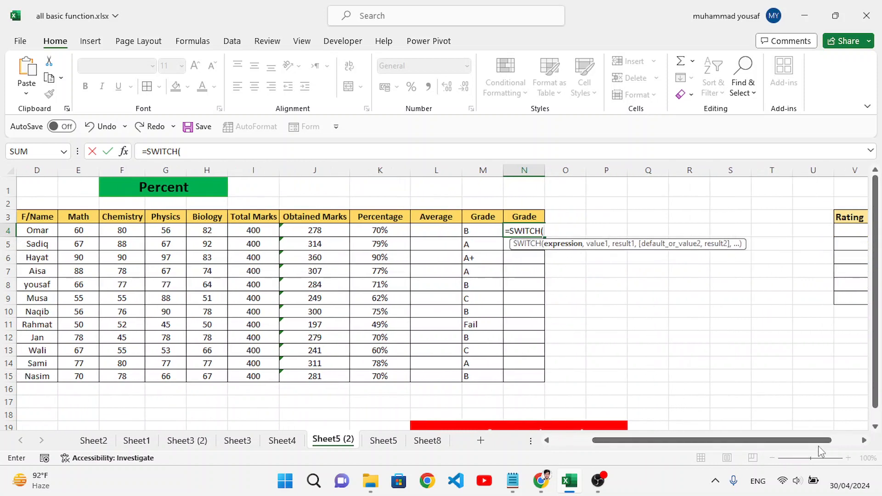
{"action": "left_click", "coordinate": [863, 441]}
{"action": "left_click", "coordinate": [864, 440]}
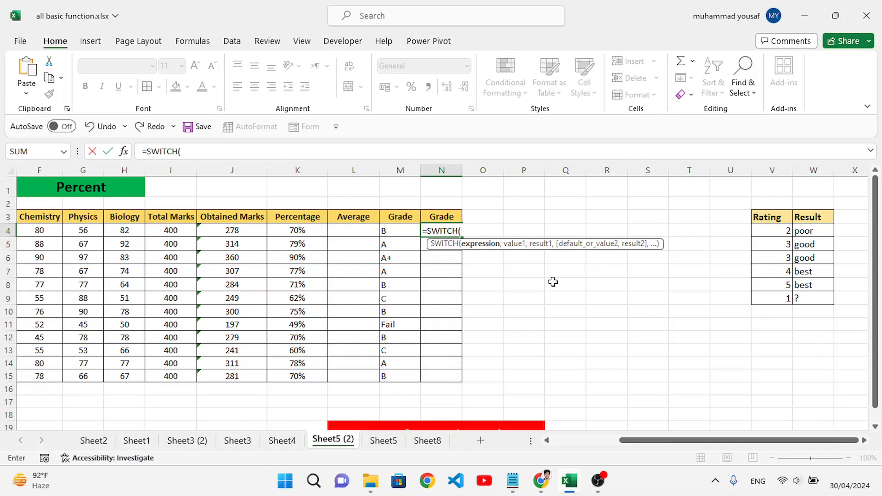
{"action": "type", "text": "TRUE,"}
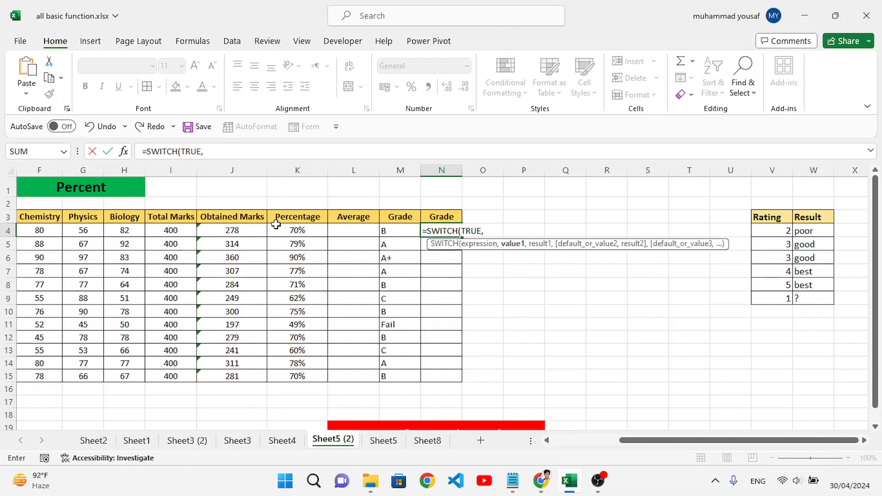
{"action": "left_click", "coordinate": [232, 231]}
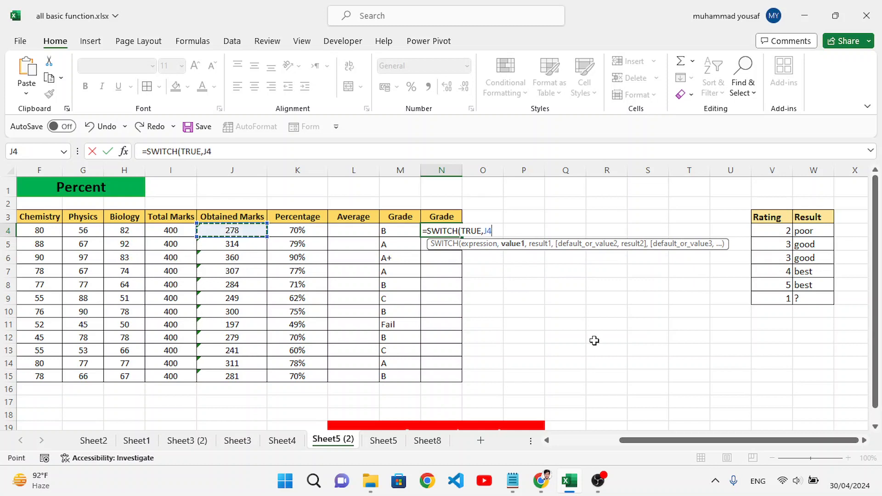
{"action": "type", "text": ">350,"}
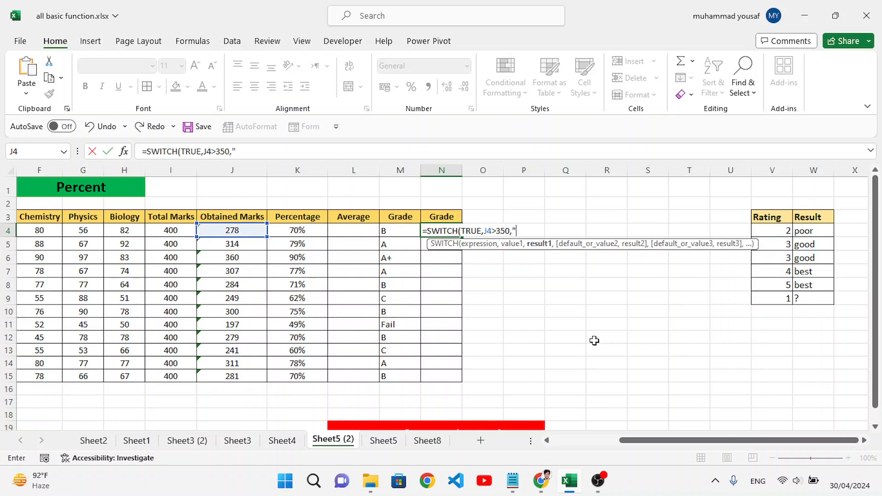
{"action": "type", "text": "\"A\","}
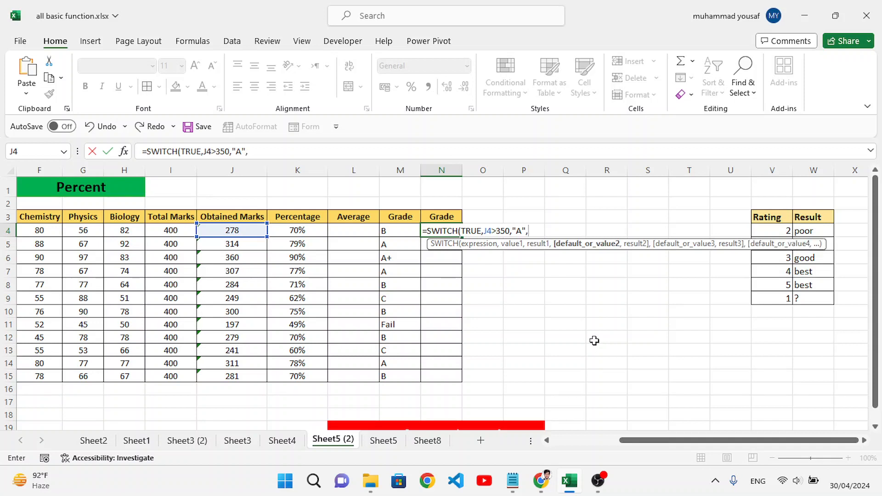
Add a second pair to the formula so that obtained marks J4>300 return "B".
{"action": "left_click", "coordinate": [237, 228]}
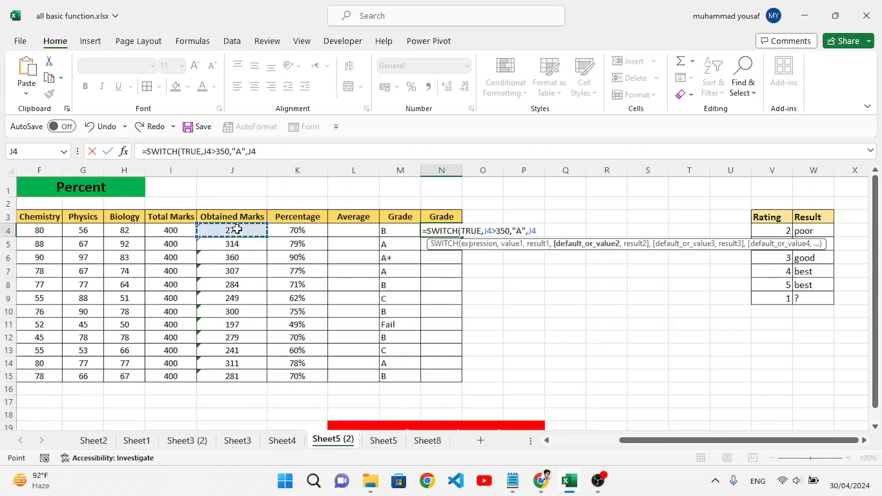
{"action": "type", "text": ">300,\""}
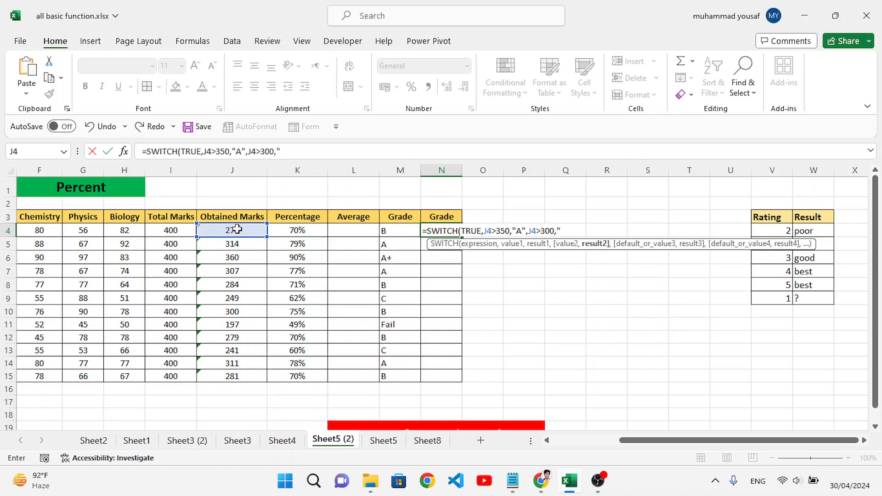
{"action": "type", "text": "B\","}
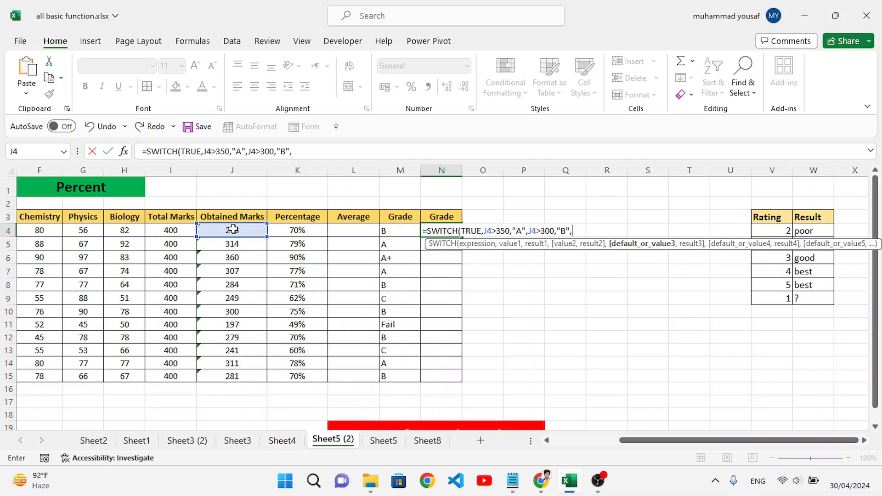
Add a third condition to the SWITCH formula, J4>250, with the result "B".
{"action": "left_click", "coordinate": [232, 229]}
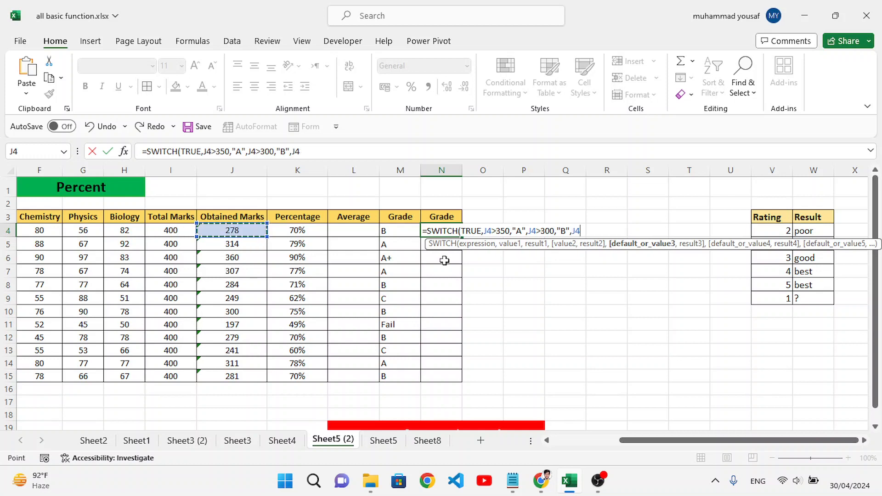
{"action": "type", "text": ">250,"}
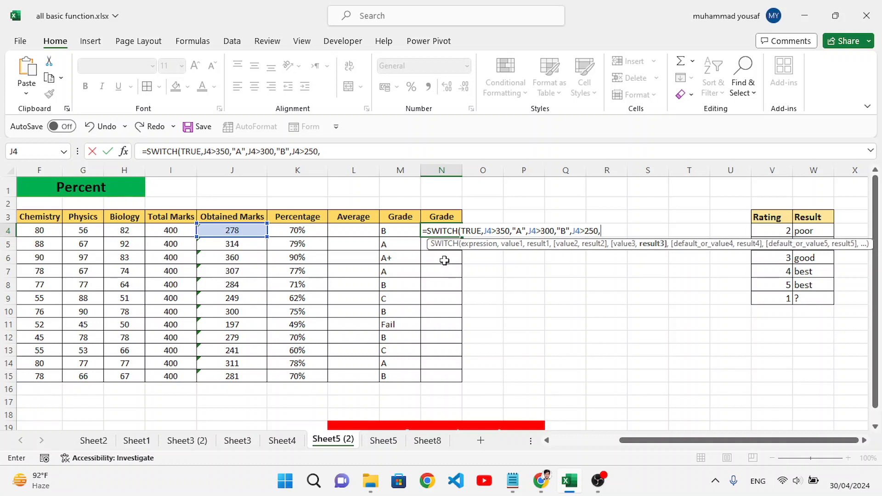
{"action": "type", "text": "\"B\","}
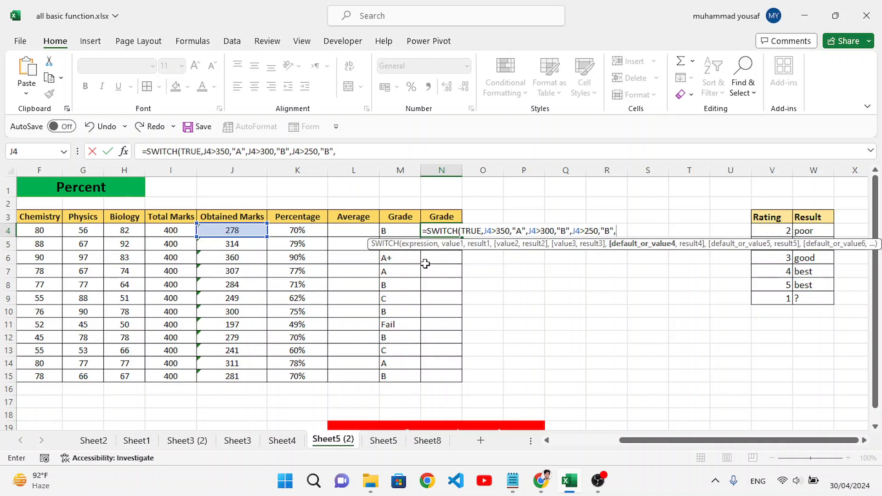
Add a fourth condition to the SWITCH formula, J4>200, with the result "C".
{"action": "left_click", "coordinate": [251, 235]}
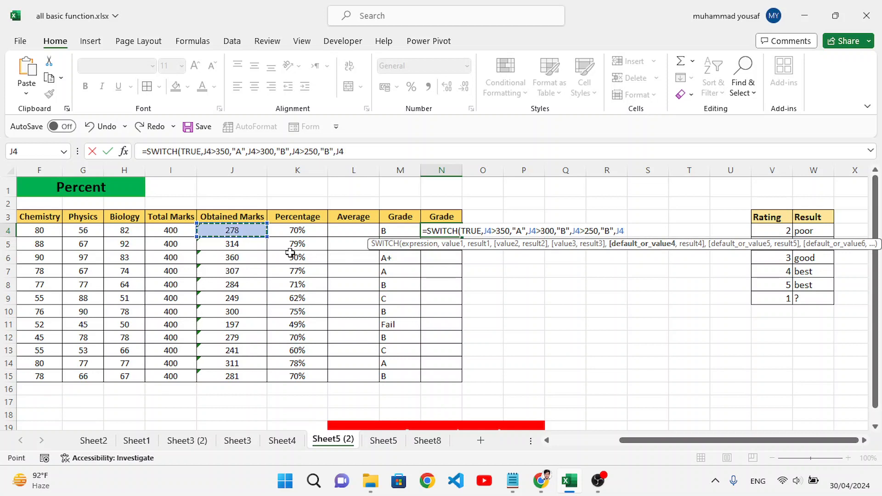
{"action": "type", "text": ">200"}
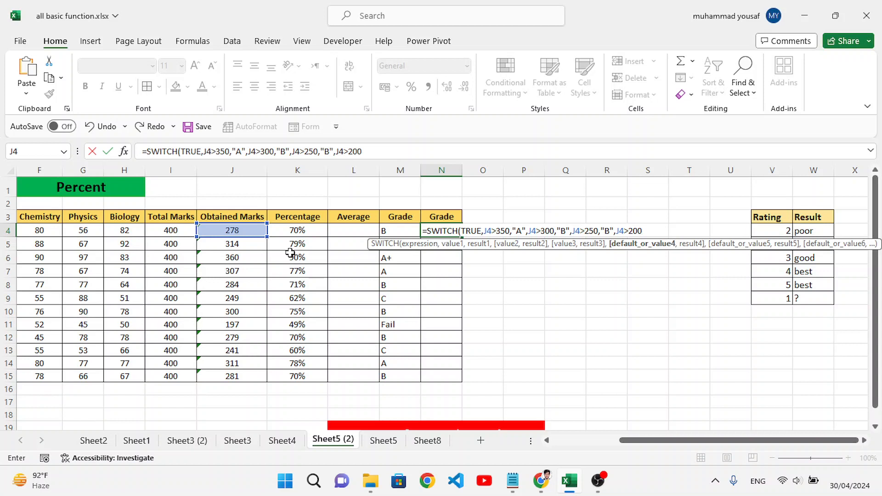
{"action": "type", "text": ",\"C"}
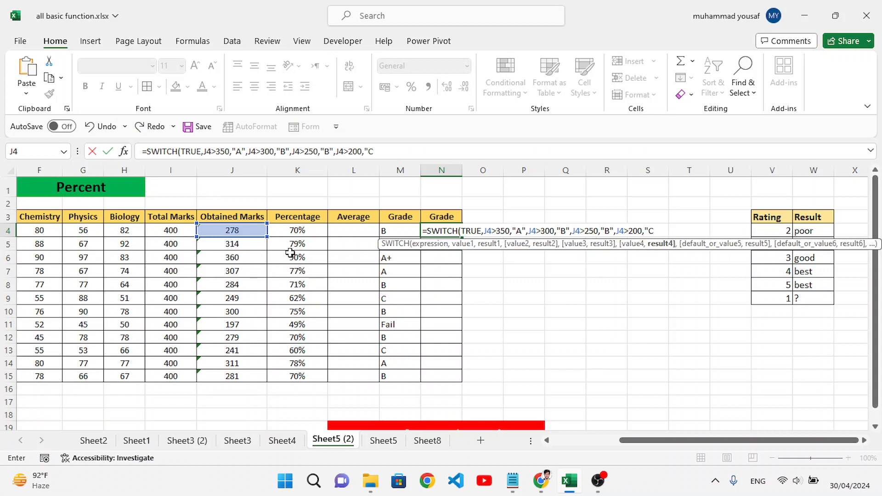
{"action": "type", "text": "\""}
Set the default result to "D", close the SWITCH formula and enter it in N4.
{"action": "type", "text": ","}
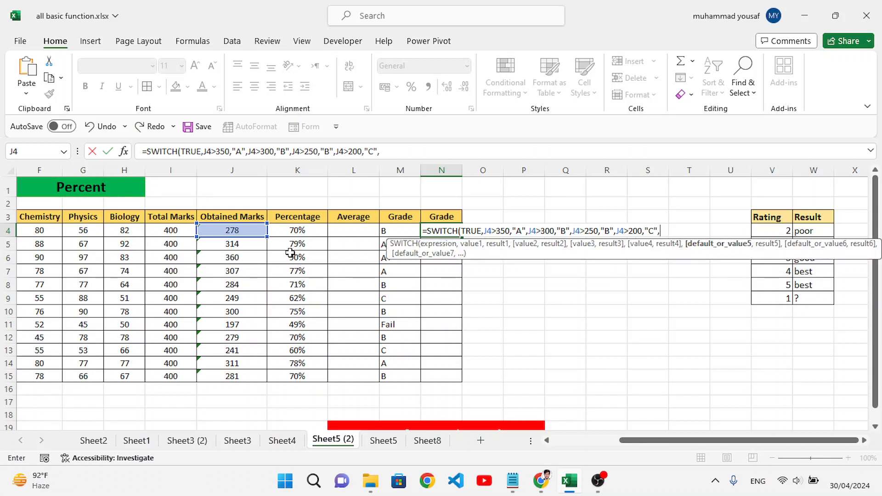
{"action": "type", "text": "\"D\")"}
{"action": "key", "text": "Return"}
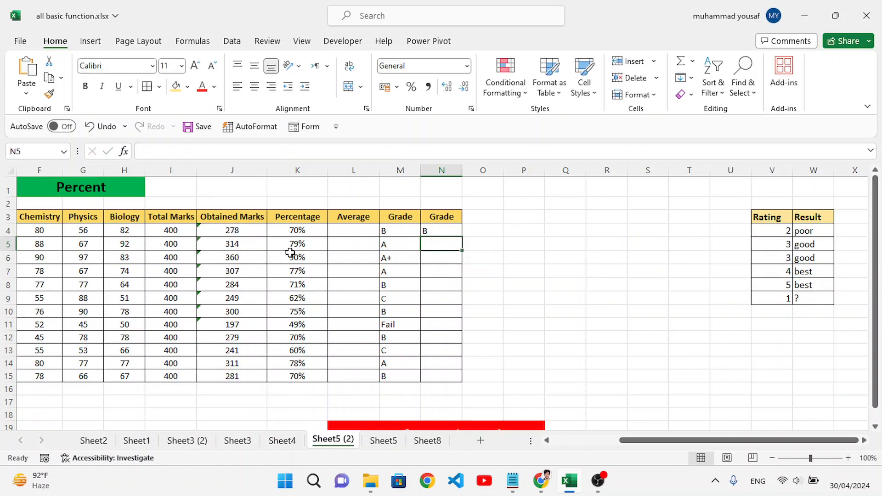
Fill the SWITCH grade formula from N4 down to N15 for all students.
{"action": "left_click", "coordinate": [444, 232]}
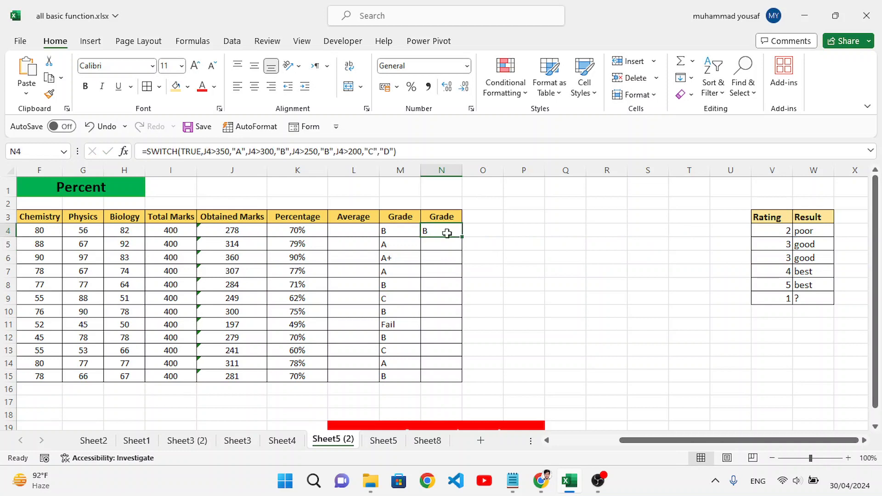
{"action": "left_click_drag", "start_coordinate": [463, 237], "coordinate": [465, 382]}
{"action": "left_click", "coordinate": [438, 296]}
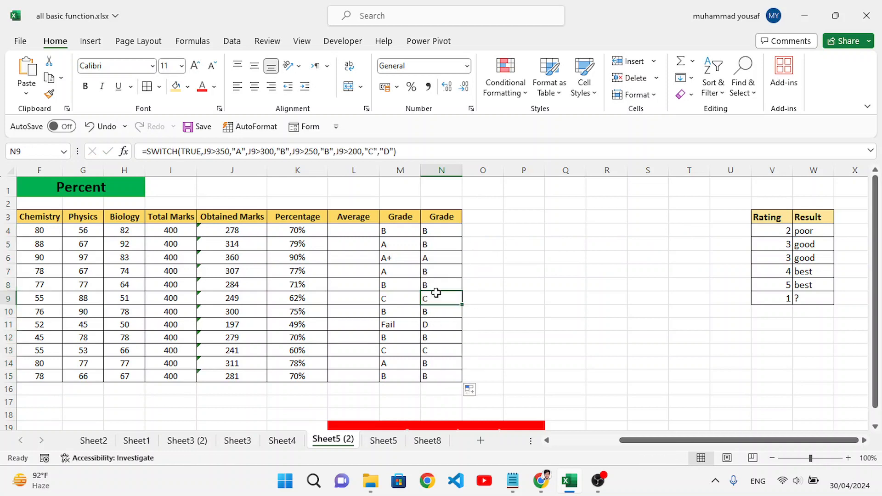
Check the formulas and grades in the filled Grade column, N4 to N15, against the obtained marks.
{"action": "left_click", "coordinate": [433, 229]}
{"action": "left_click", "coordinate": [432, 243]}
{"action": "left_click", "coordinate": [433, 257]}
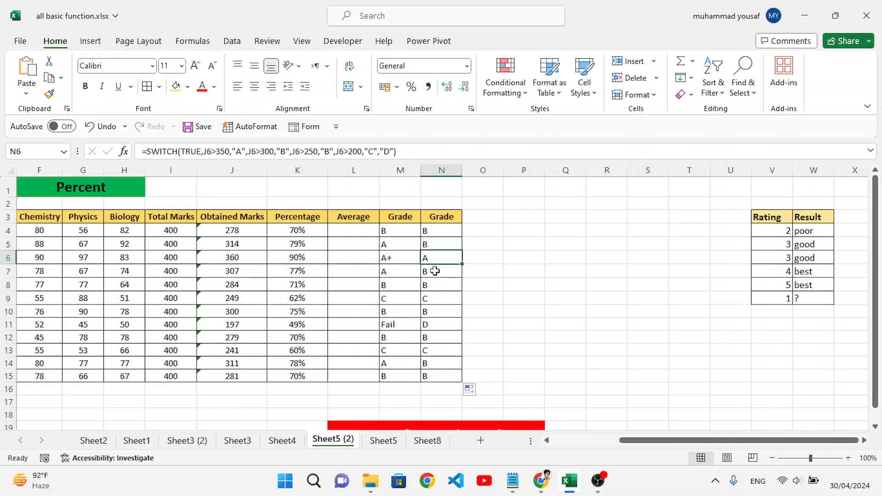
{"action": "left_click", "coordinate": [434, 274]}
{"action": "left_click", "coordinate": [430, 299]}
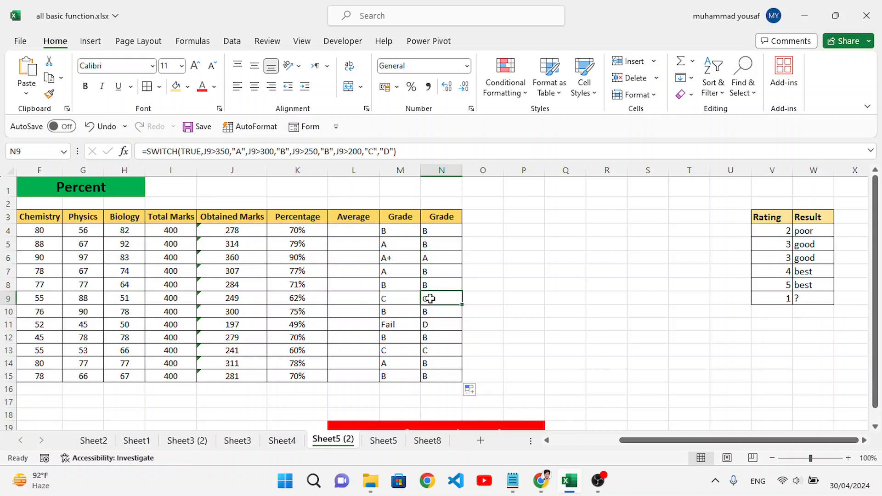
{"action": "left_click", "coordinate": [436, 326]}
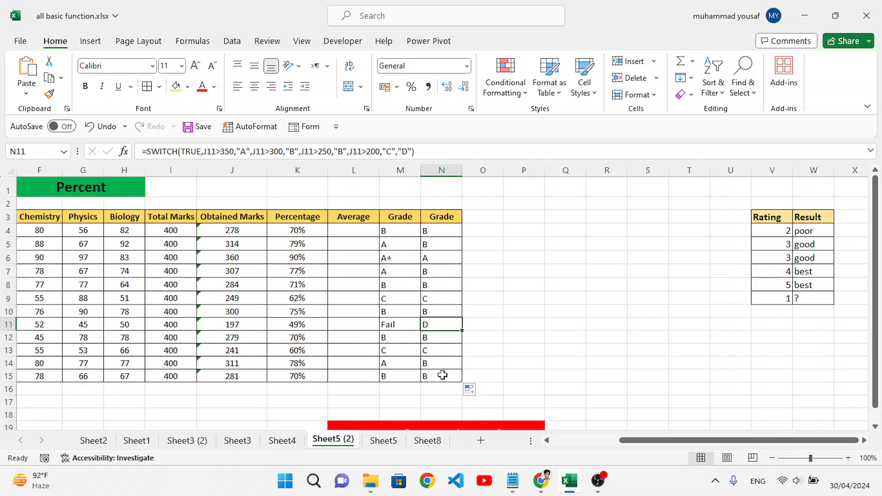
{"action": "left_click_drag", "start_coordinate": [441, 375], "coordinate": [434, 231]}
{"action": "left_click", "coordinate": [490, 285]}
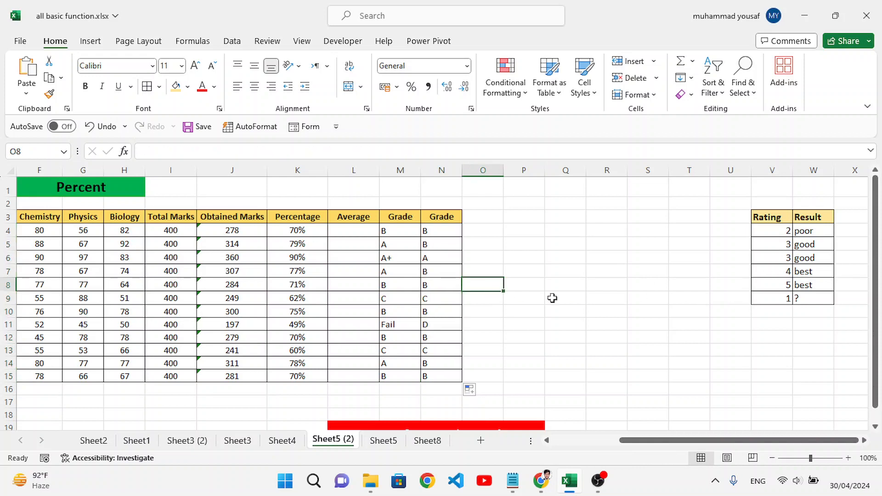
{"action": "left_click_drag", "start_coordinate": [444, 234], "coordinate": [457, 375]}
{"action": "left_click", "coordinate": [508, 339]}
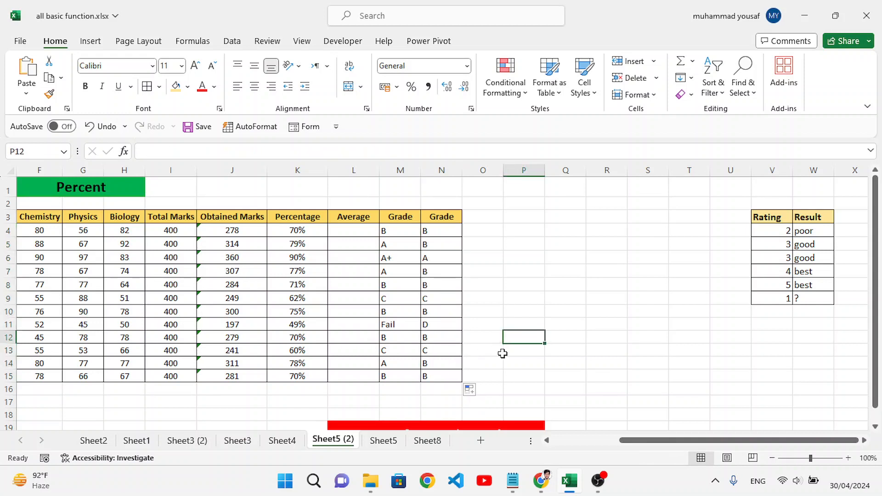
{"action": "left_click", "coordinate": [638, 489]}
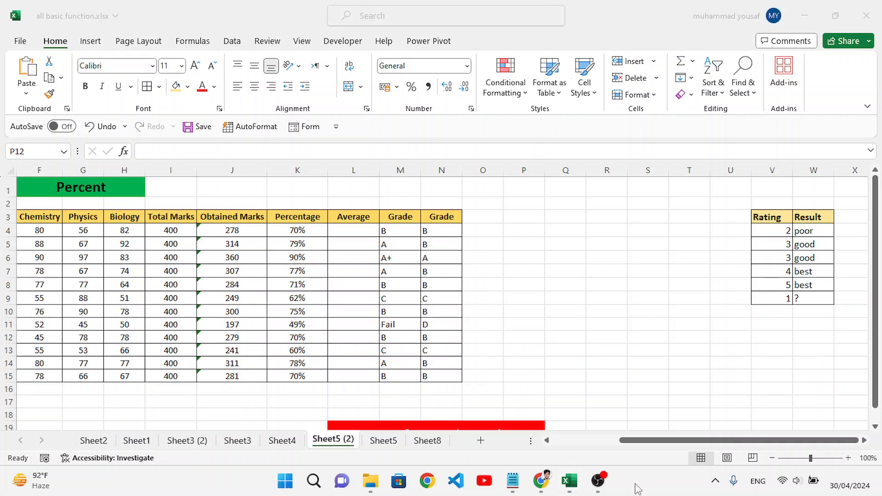